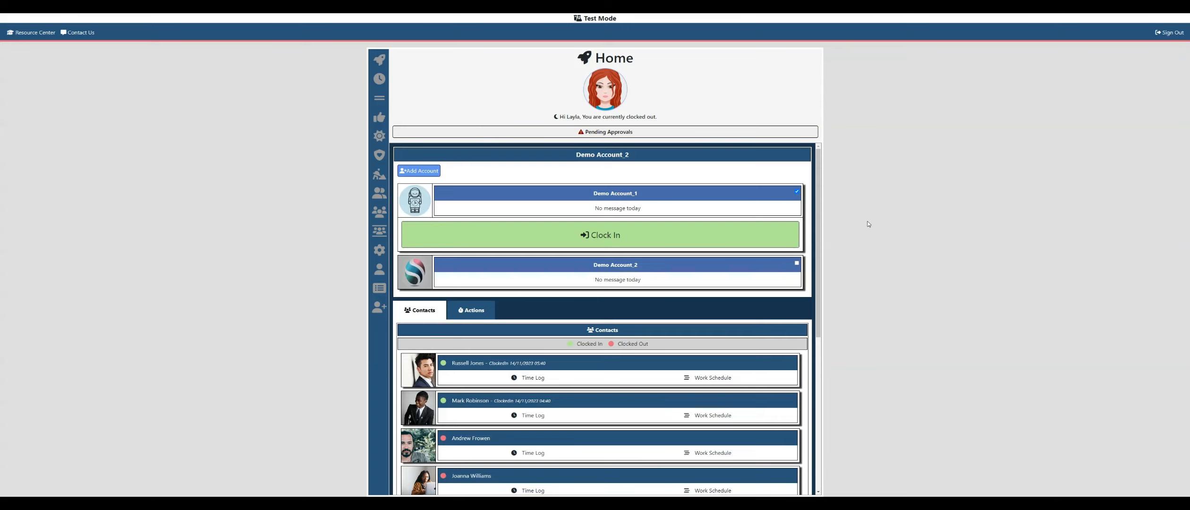
# Step: Go to group management and start a new group named Pharmacy
pyautogui.click(392, 231)
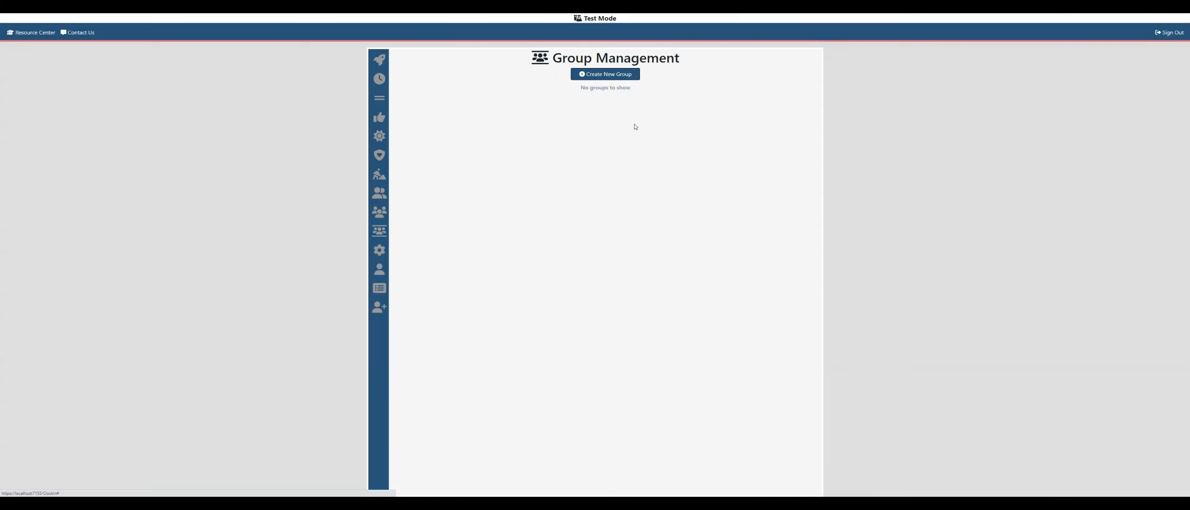
pyautogui.click(622, 76)
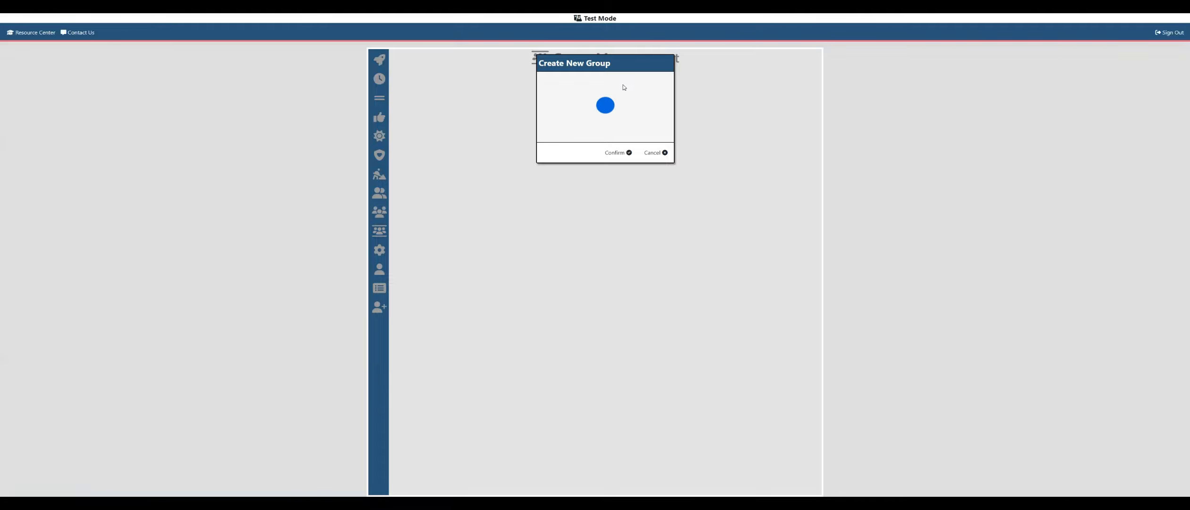
pyautogui.write('Pha')
pyautogui.write('rma')
pyautogui.press('BackSpace')
pyautogui.write('mac')
pyautogui.press('Tab')
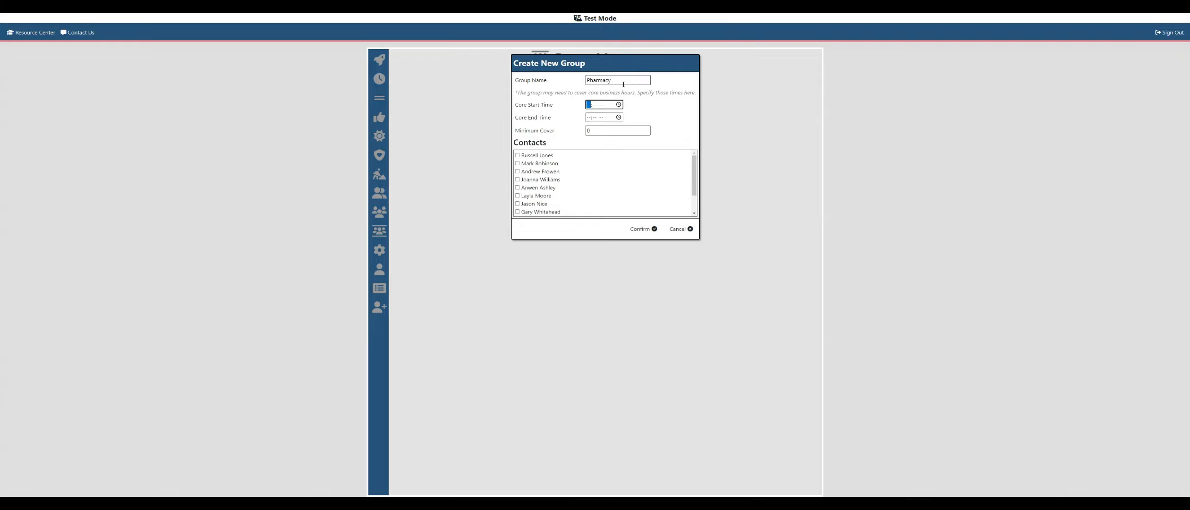
# Step: Set the Pharmacy group's core hours from 09:00 AM to 05:00 PM with a minimum cover of 2
pyautogui.write('0900a')
pyautogui.press('Tab')
pyautogui.write('0500p')
pyautogui.press('Tab')
pyautogui.write('2')
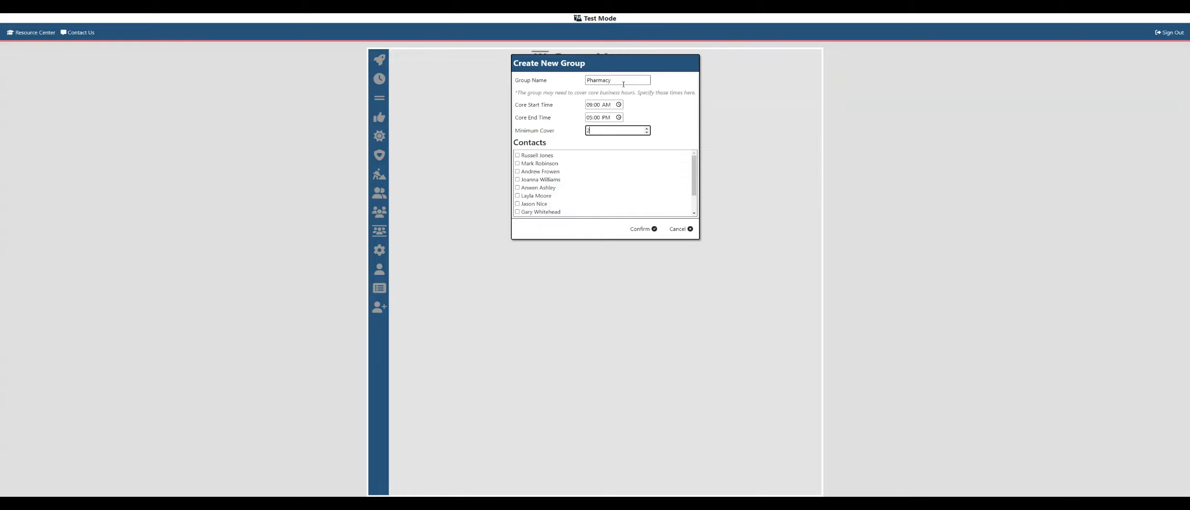
# Step: Include the first, fourth and last listed contacts in the Pharmacy group and create it
pyautogui.click(549, 156)
pyautogui.click(532, 181)
pyautogui.scroll(-1, 532, 184)
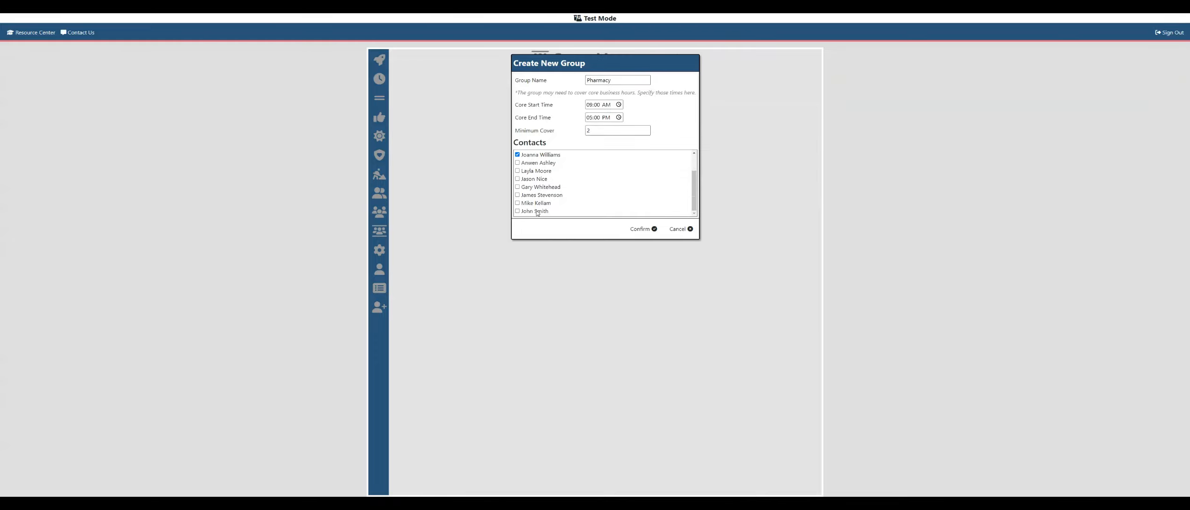
pyautogui.click(538, 210)
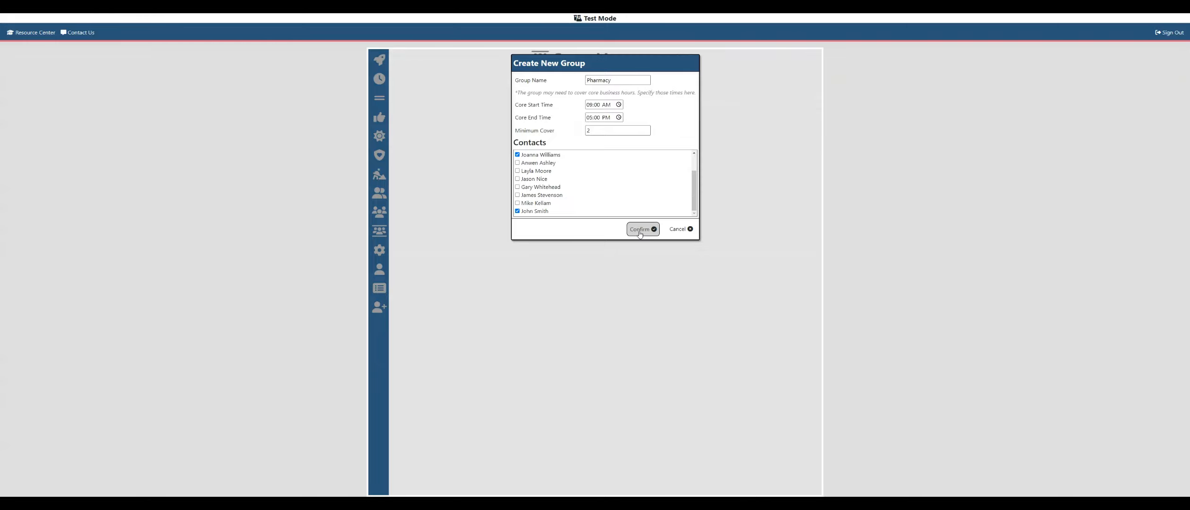
pyautogui.click(639, 229)
# Step: Start another new group named Pharmacy Late Night
pyautogui.click(604, 79)
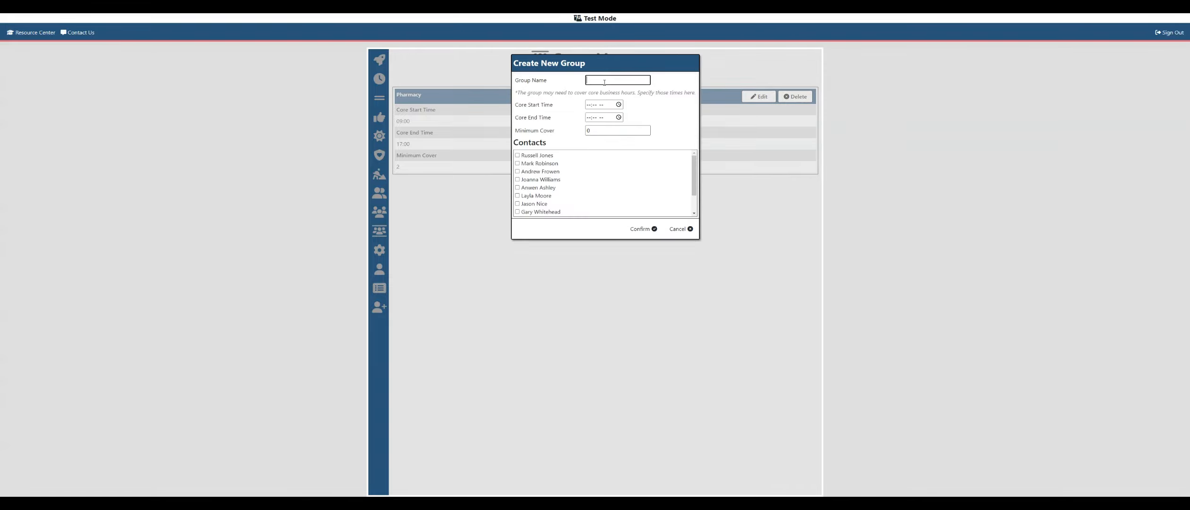
pyautogui.write('Pharmacy Late Night')
pyautogui.press('Tab')
# Step: Set the Pharmacy Late Night core hours from 05:00 PM to 07:00 PM with a minimum cover of 4
pyautogui.write('170')
pyautogui.write('05:00 PM')
pyautogui.press('Tab')
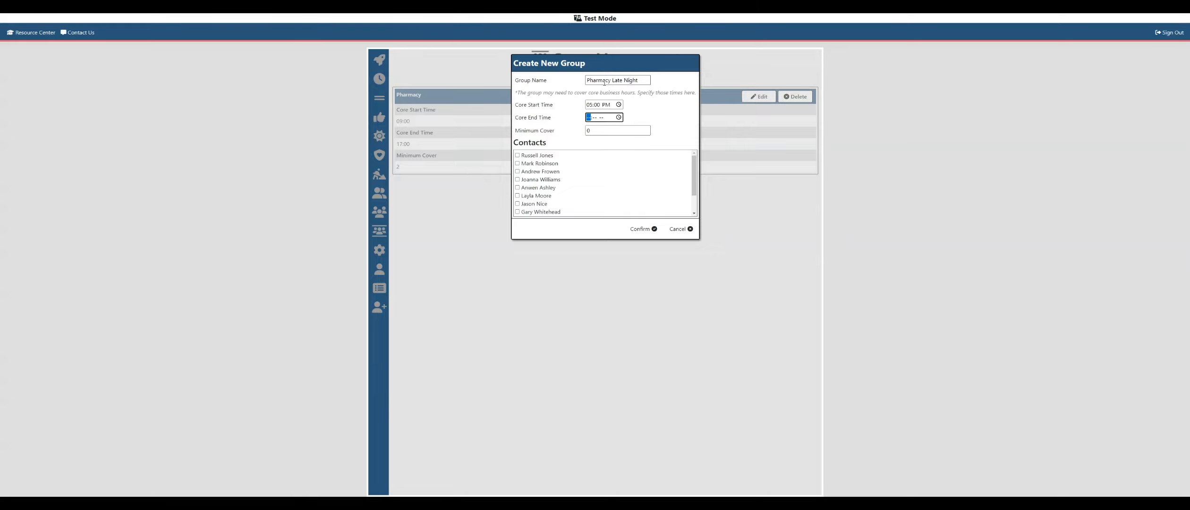
pyautogui.write('19')
pyautogui.write('00 PM')
pyautogui.press('Tab')
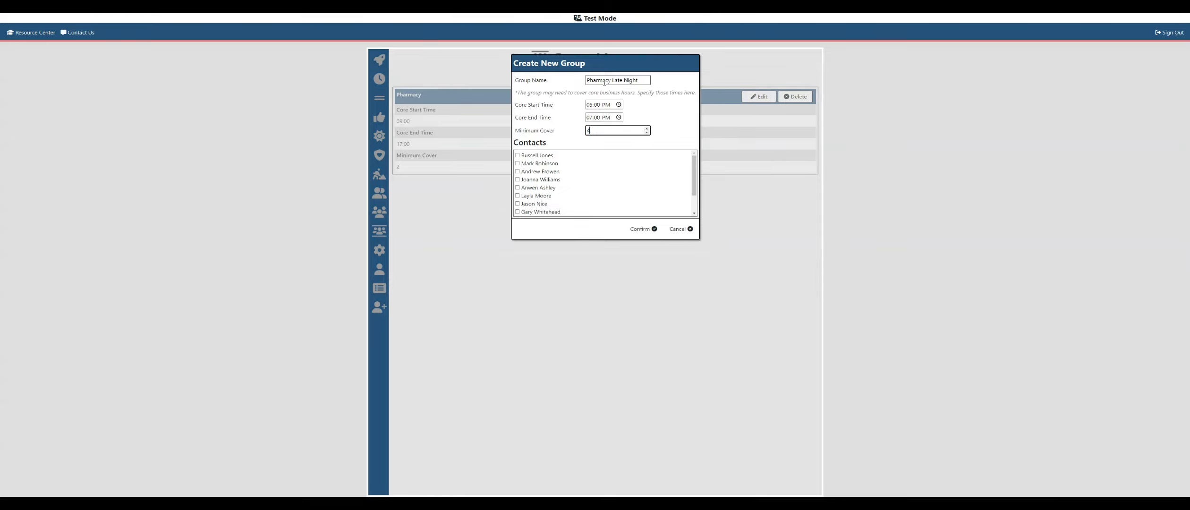
pyautogui.press('Tab')
# Step: Include the first, second and fourth listed contacts in the Pharmacy Late Night group and create it
pyautogui.click(542, 158)
pyautogui.click(539, 165)
pyautogui.click(542, 181)
pyautogui.scroll(-1, 543, 198)
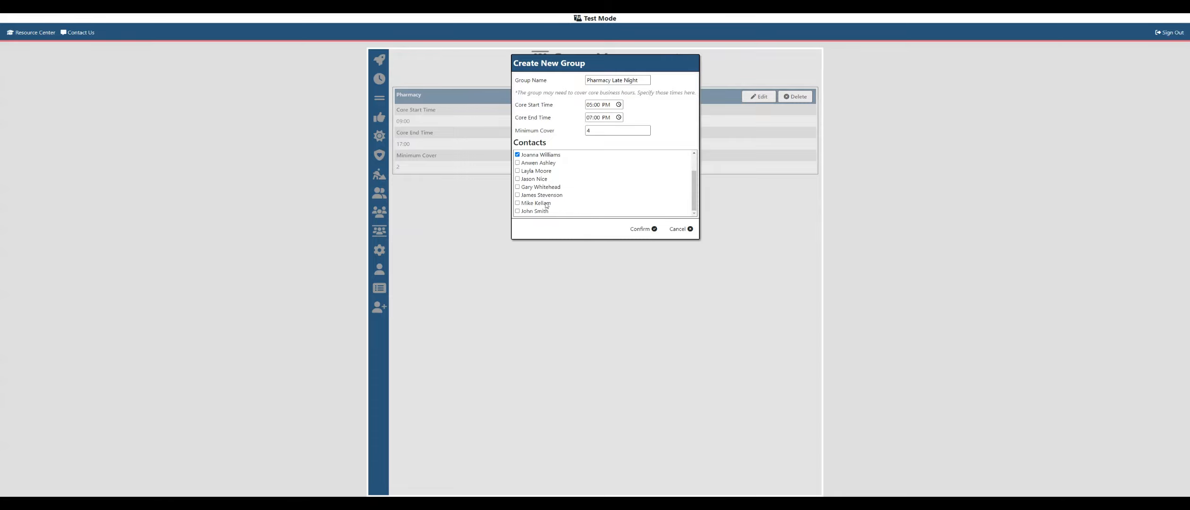
pyautogui.click(630, 230)
# Step: Start a third new group named Physiotherapy
pyautogui.click(608, 80)
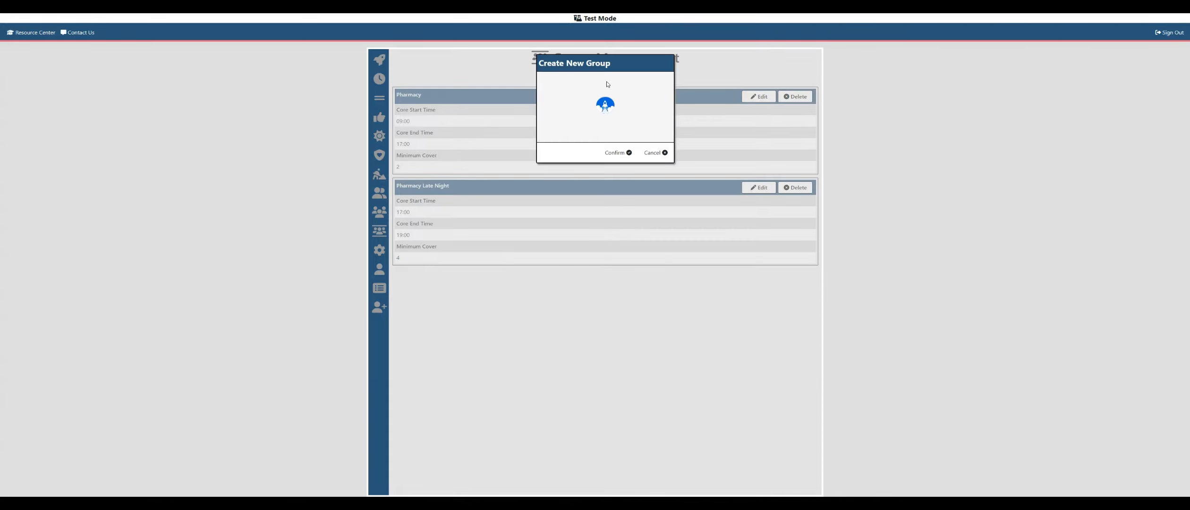
pyautogui.write('Physi')
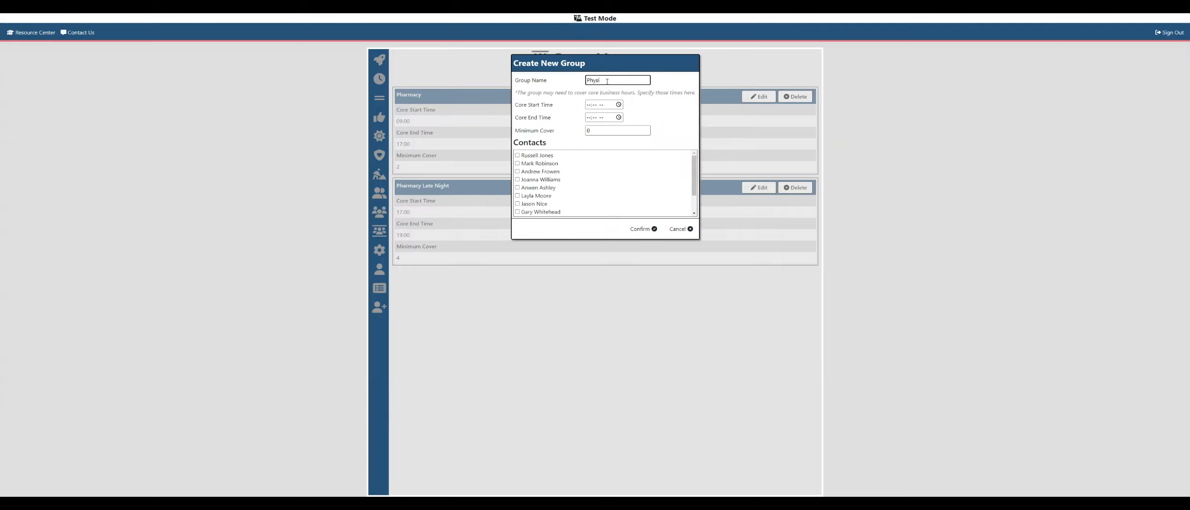
pyautogui.write('otherapy')
pyautogui.press('Tab')
# Step: Enter 09:00 as the Physiotherapy core start time, 05:00 PM as the end time and 2 as the minimum cover
pyautogui.write('0900')
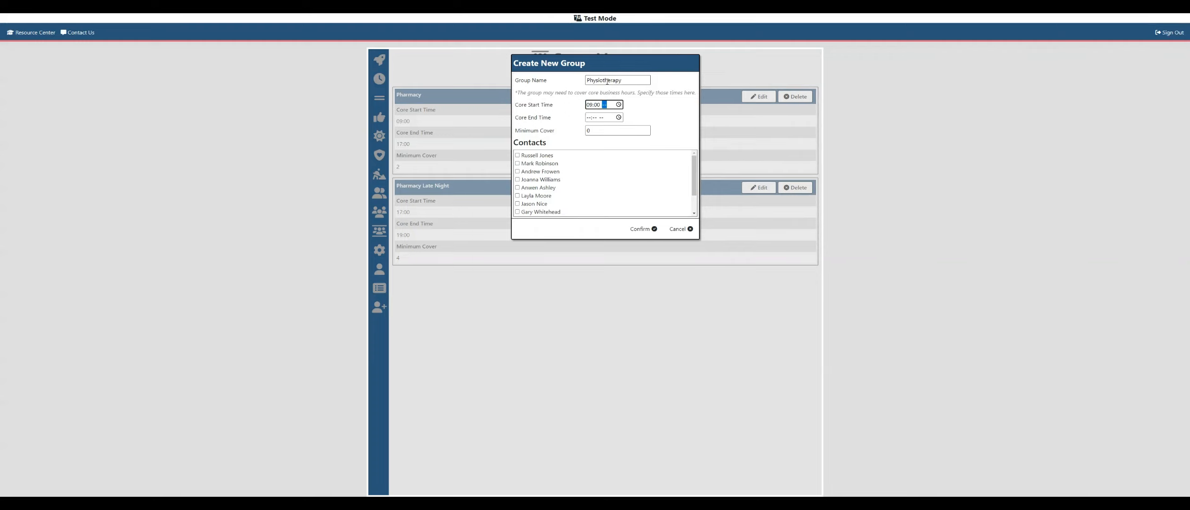
pyautogui.press('Tab')
pyautogui.write('1700')
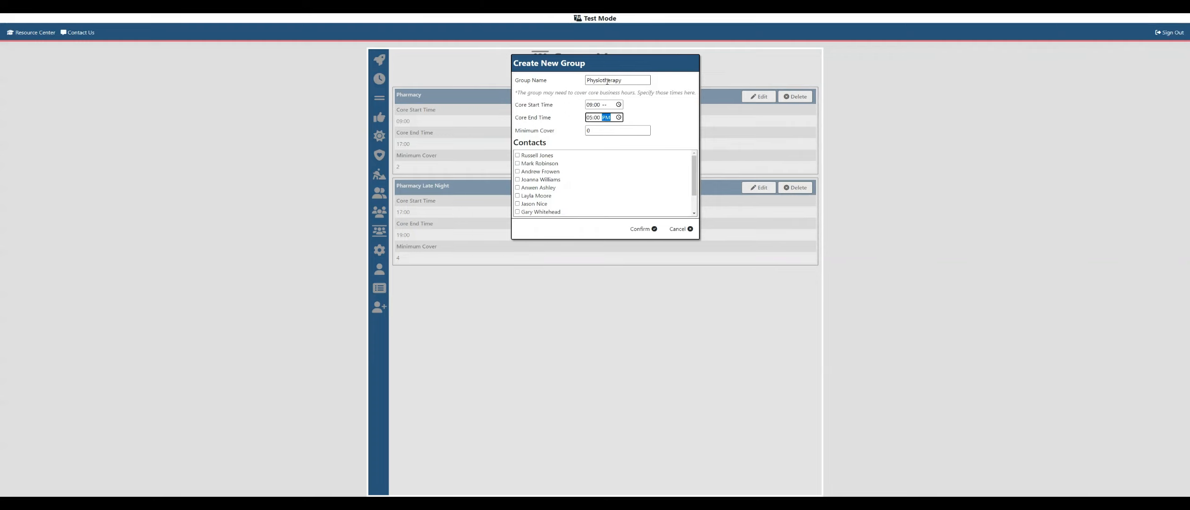
pyautogui.press('Tab')
pyautogui.write('2')
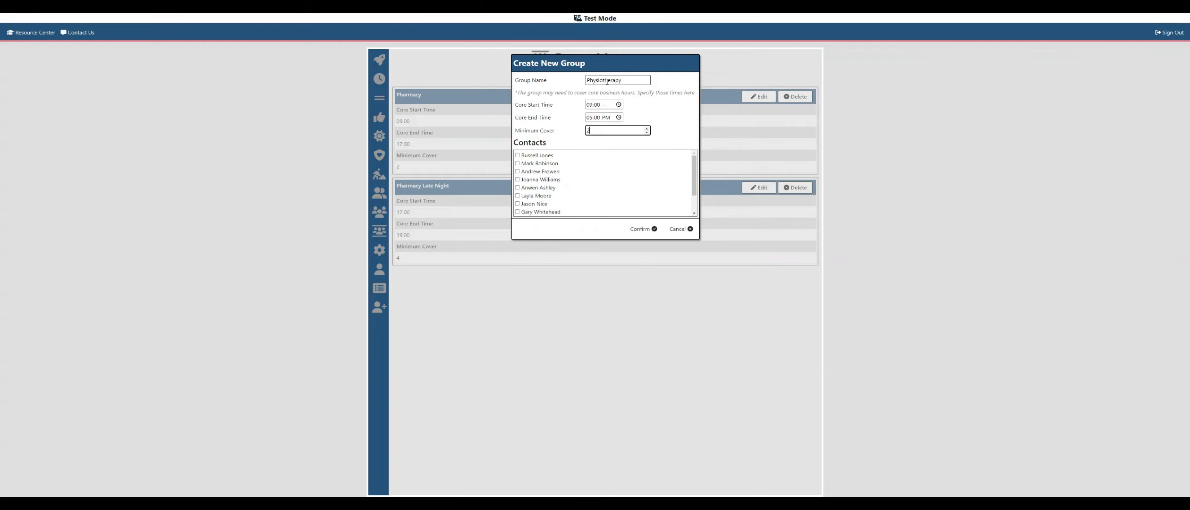
# Step: Include the fifth through eighth listed contacts in the Physiotherapy group and try to create it
pyautogui.click(538, 188)
pyautogui.click(538, 195)
pyautogui.click(539, 204)
pyautogui.click(538, 211)
pyautogui.click(629, 230)
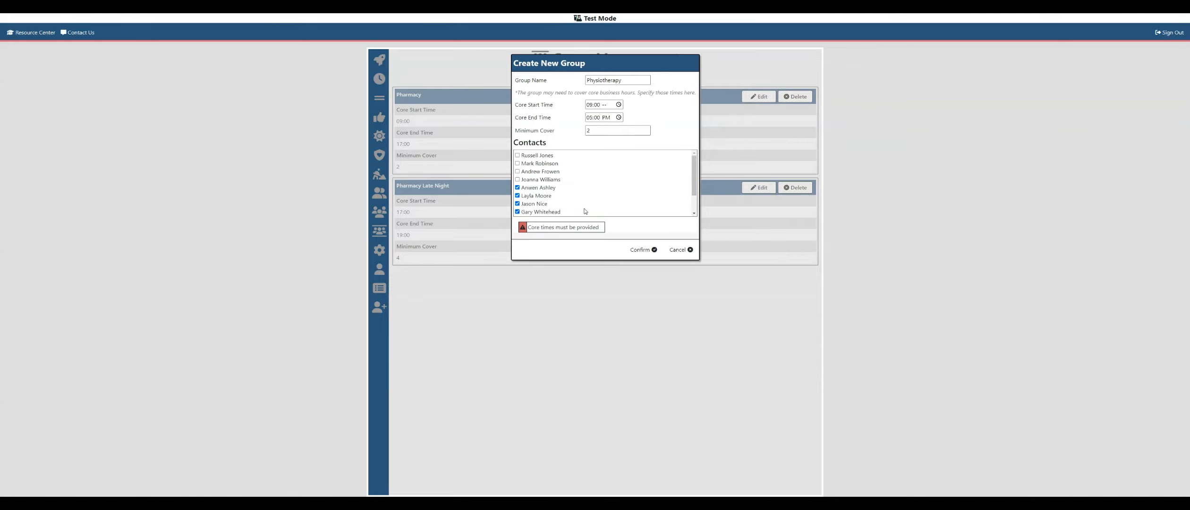
# Step: Set the Physiotherapy core start time to AM and create the group
pyautogui.click(605, 105)
pyautogui.write('a')
pyautogui.click(645, 249)
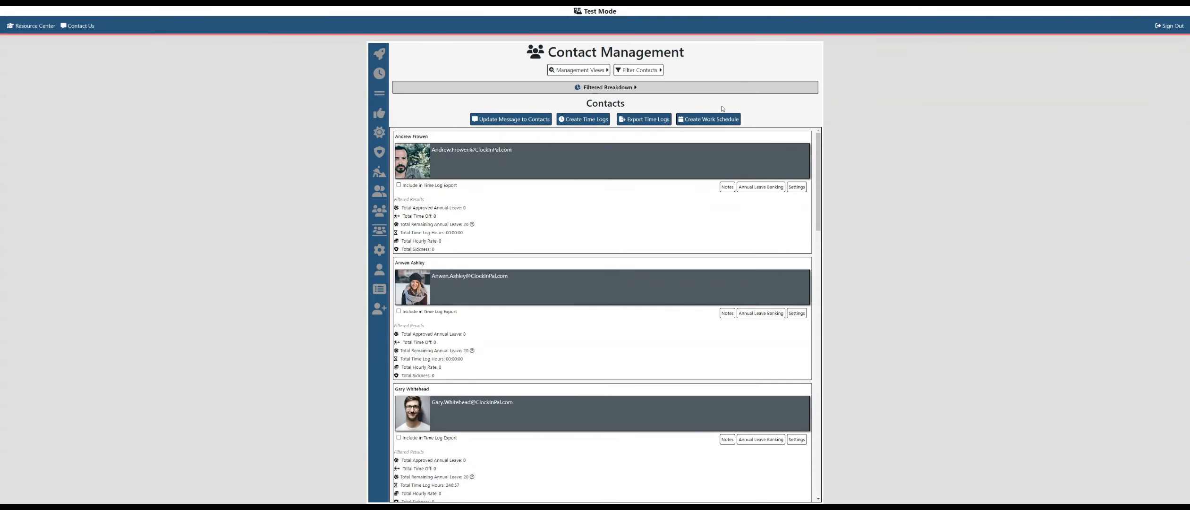
# Step: View the contacts' submitted work schedule hours for the week of Mon Nov 20th 23
pyautogui.click(586, 73)
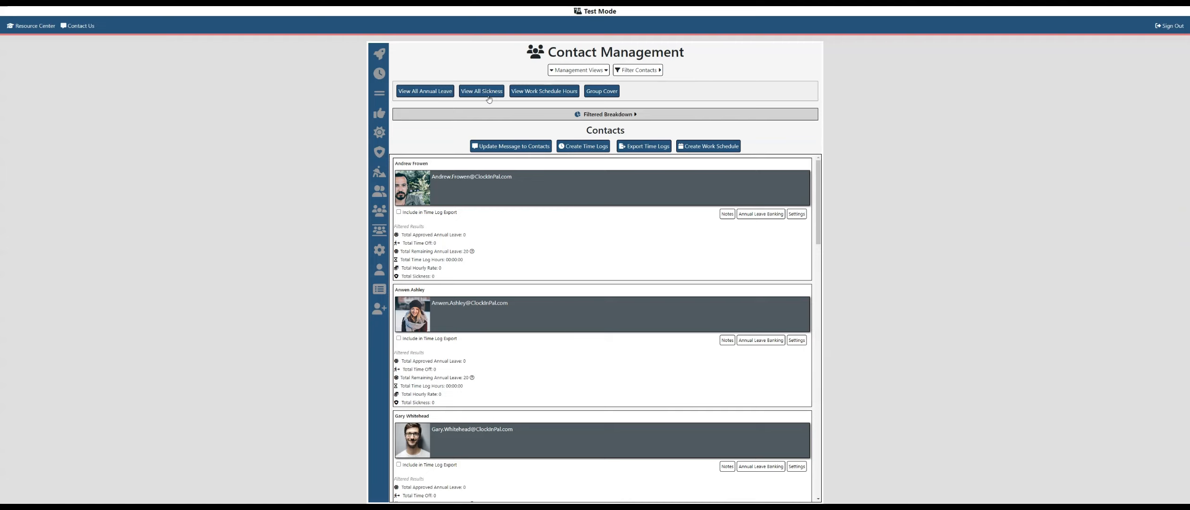
pyautogui.click(542, 94)
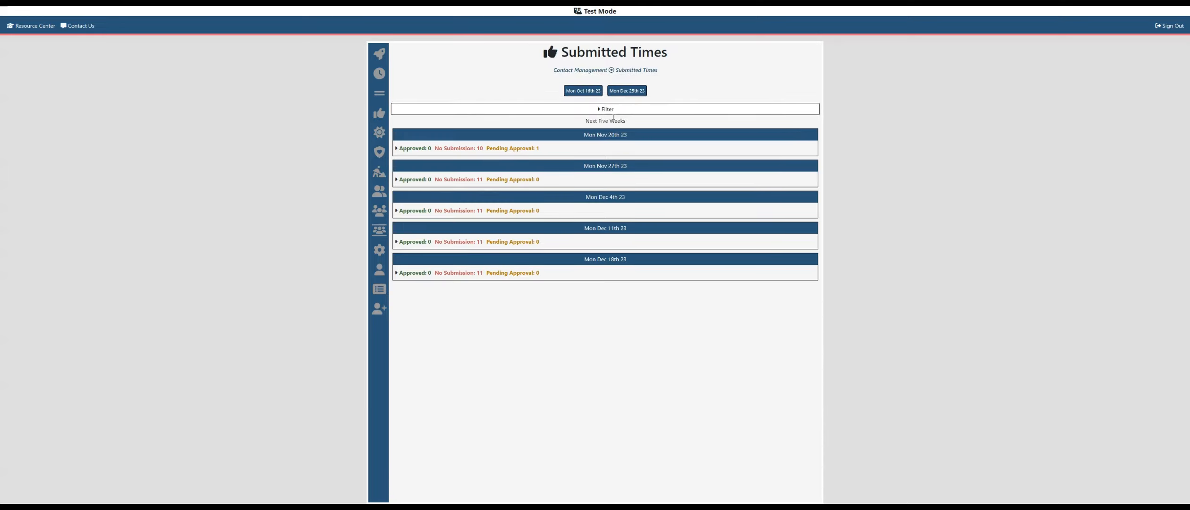
pyautogui.click(402, 149)
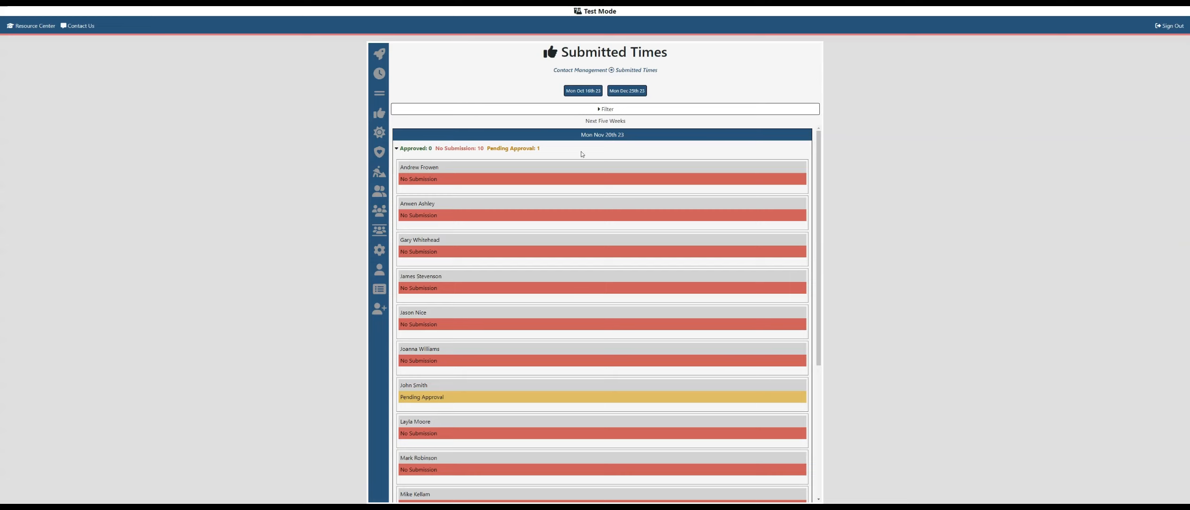
# Step: Review the group cover summary for November 2023 and open its filters
pyautogui.click(584, 71)
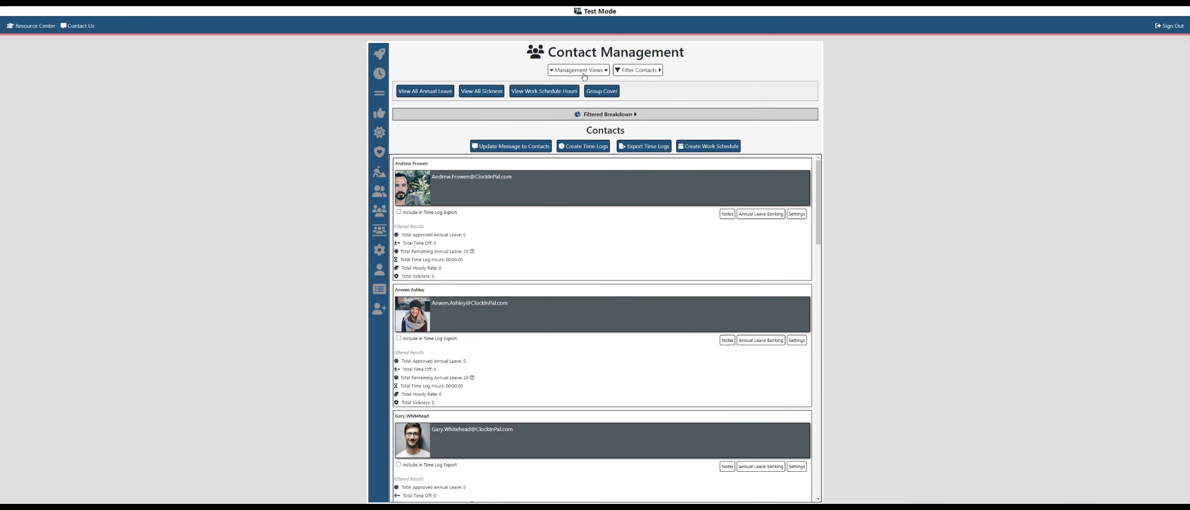
pyautogui.click(600, 92)
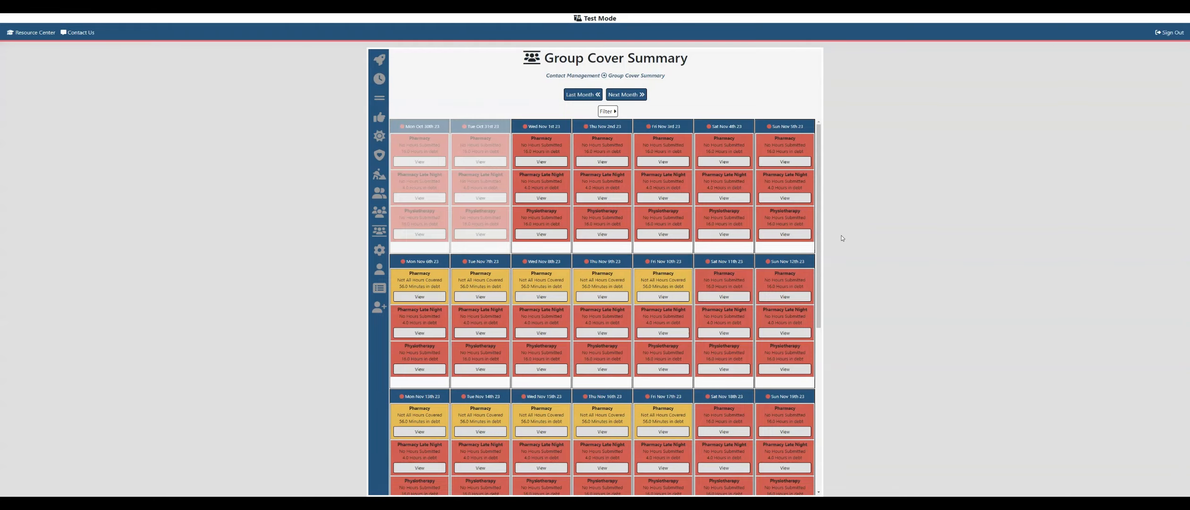
pyautogui.scroll(-4, 733, 261)
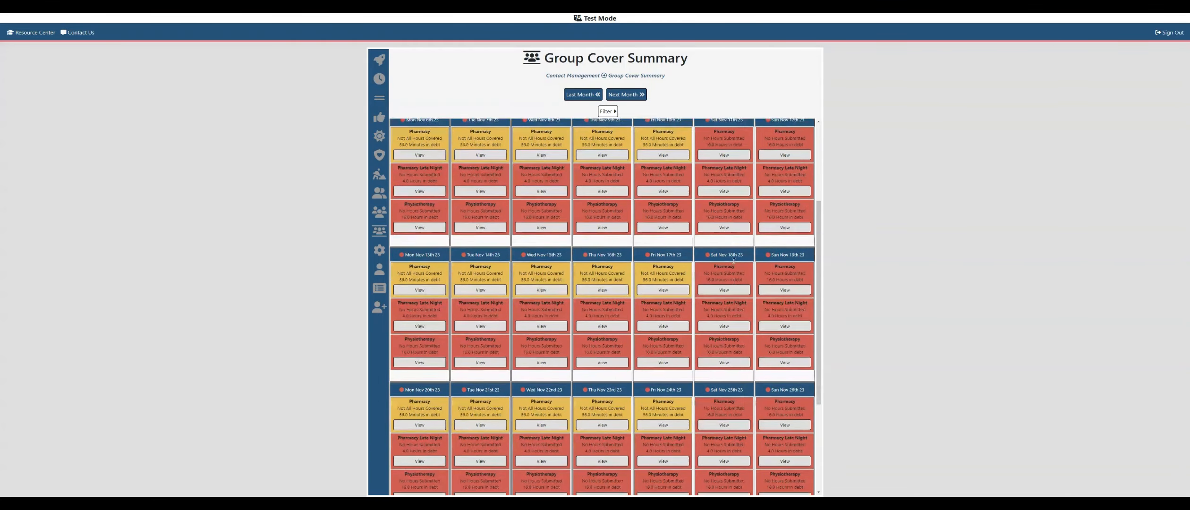
pyautogui.scroll(4, 733, 261)
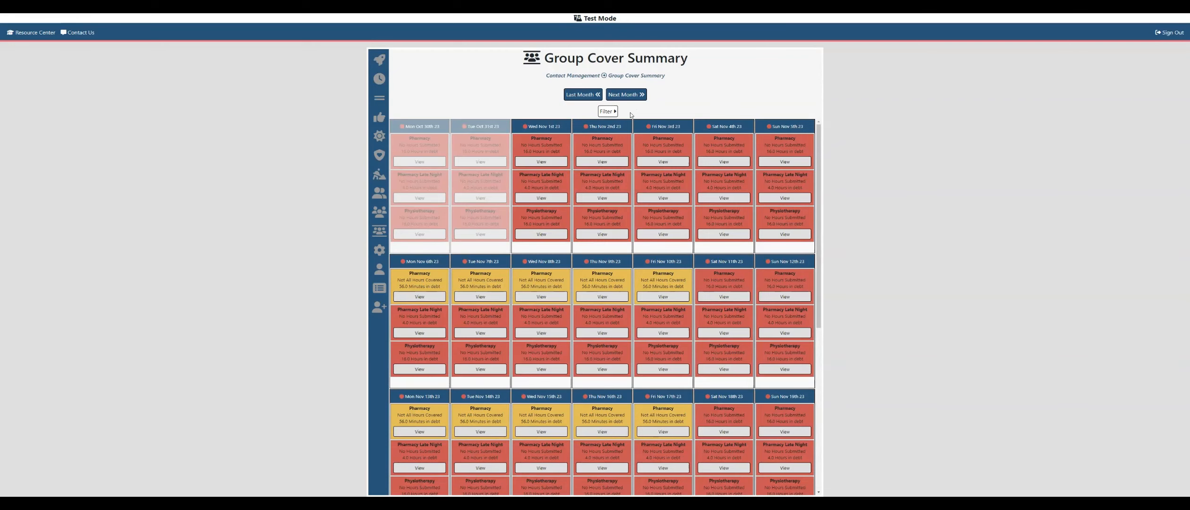
pyautogui.click(608, 111)
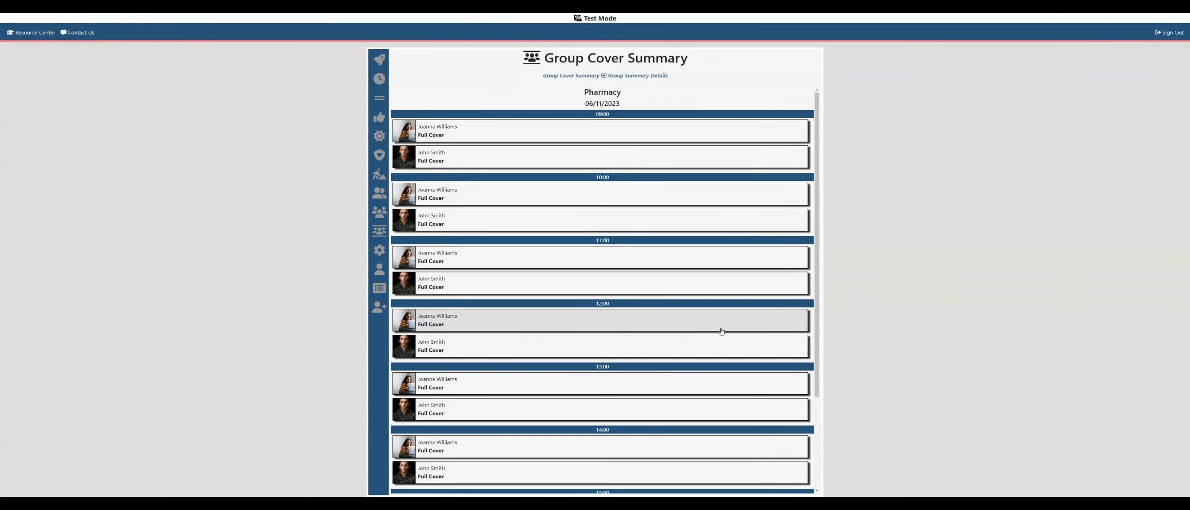
# Step: Examine the hourly Pharmacy cover for 06/11/2023, show the first 14:00 contact's clock and break times, and return to the summary
pyautogui.scroll(-3, 721, 331)
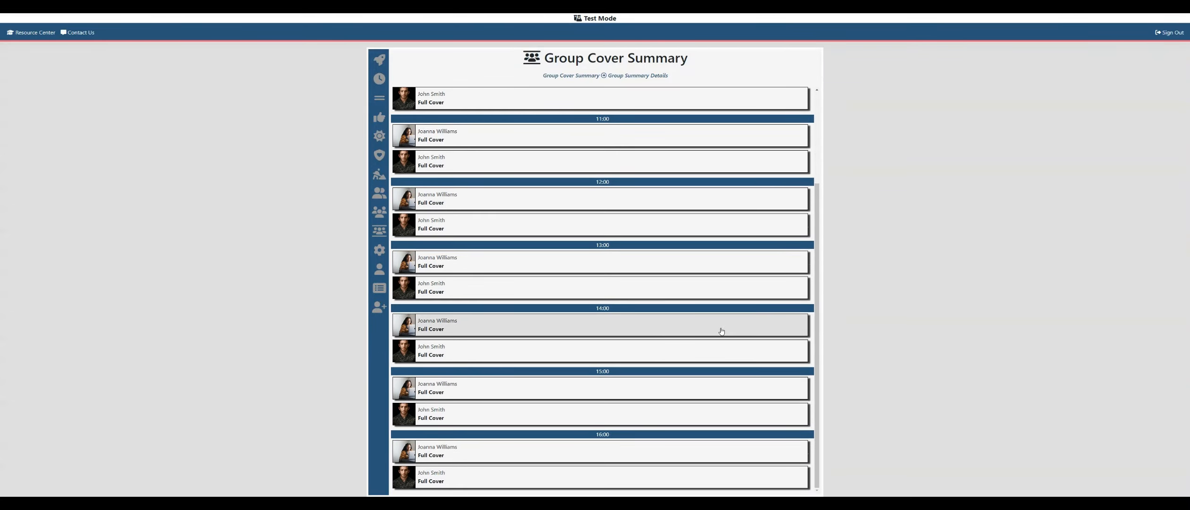
pyautogui.click(721, 331)
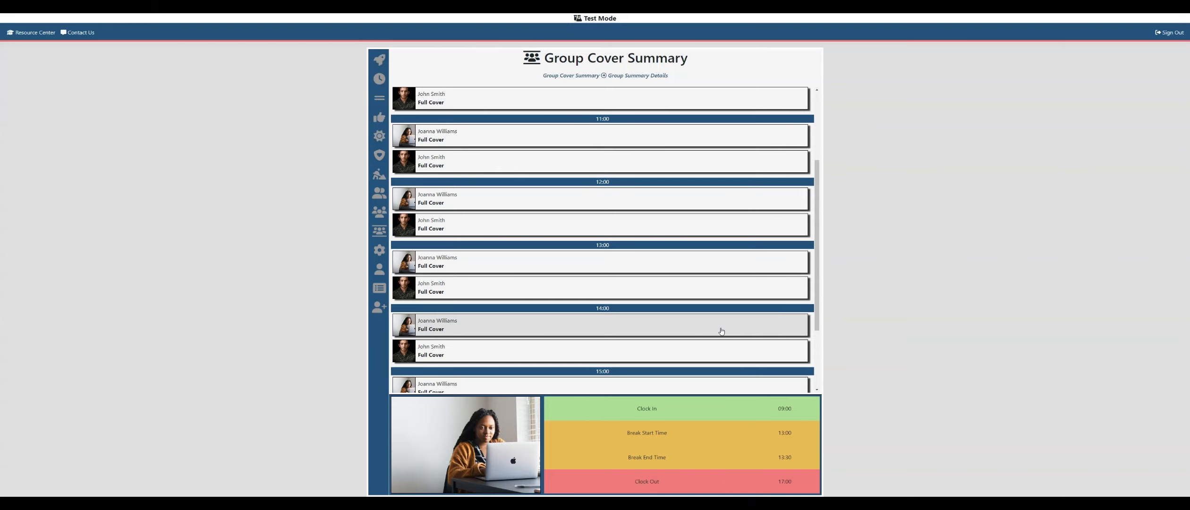
pyautogui.scroll(5, 721, 331)
pyautogui.click(584, 77)
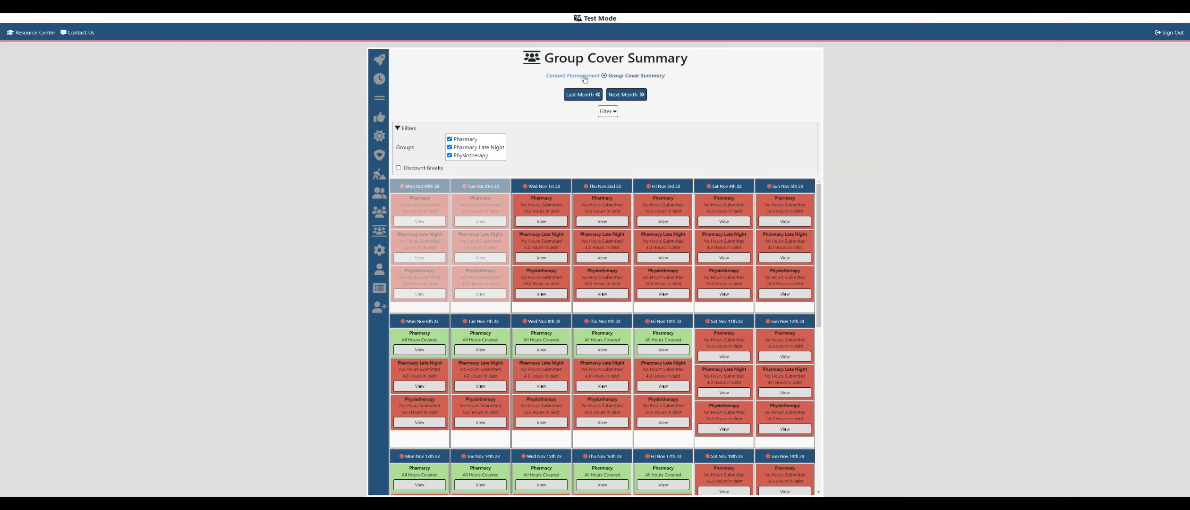
# Step: Return to contact management and add the message "Welcome to ClockIn Pal!" for the contacts
pyautogui.click(584, 76)
pyautogui.click(542, 269)
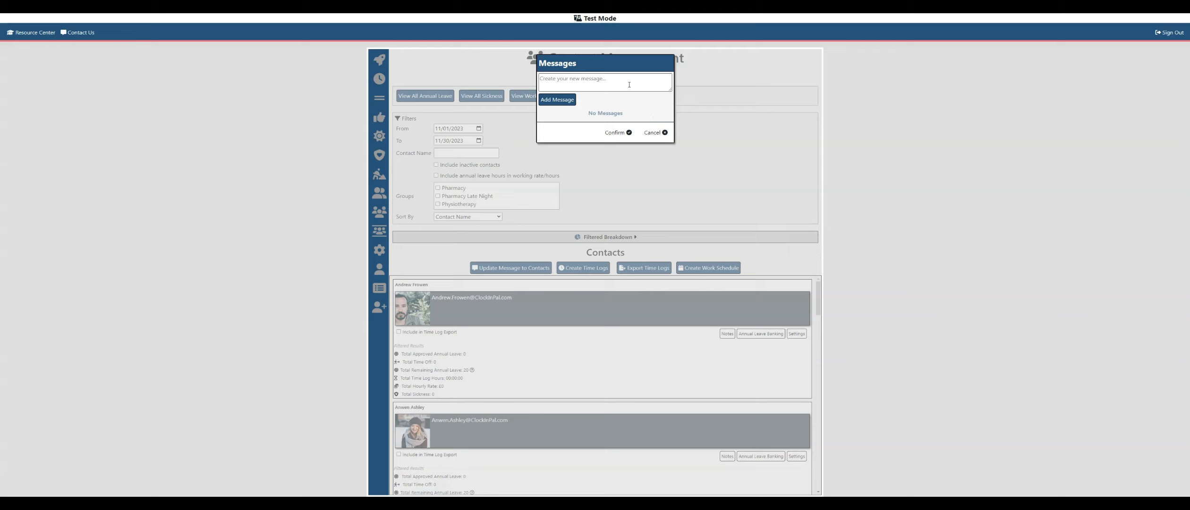
pyautogui.click(629, 87)
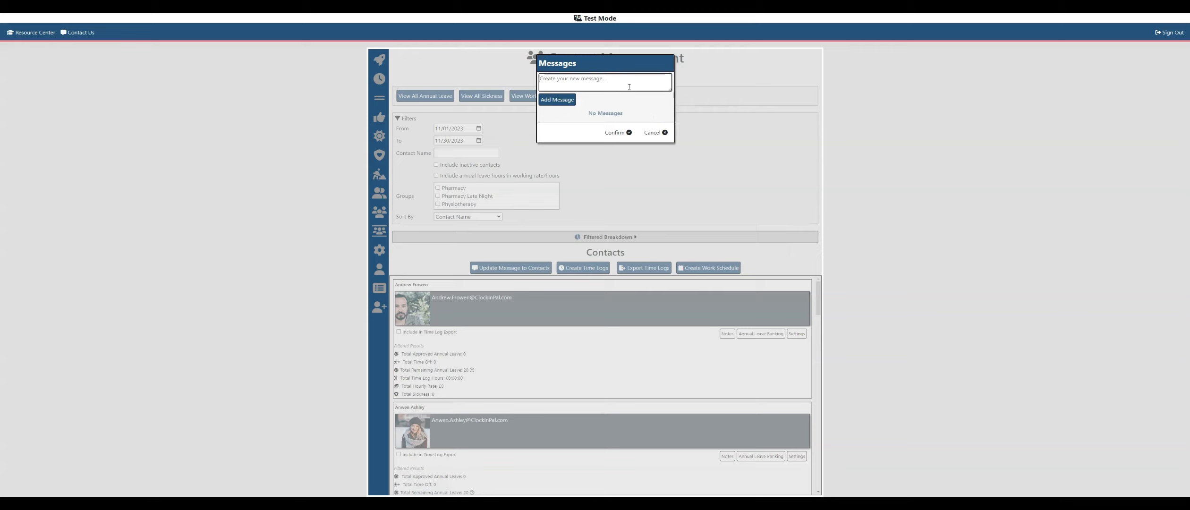
pyautogui.write('Welcome to ClockIn Pal!')
pyautogui.click(566, 102)
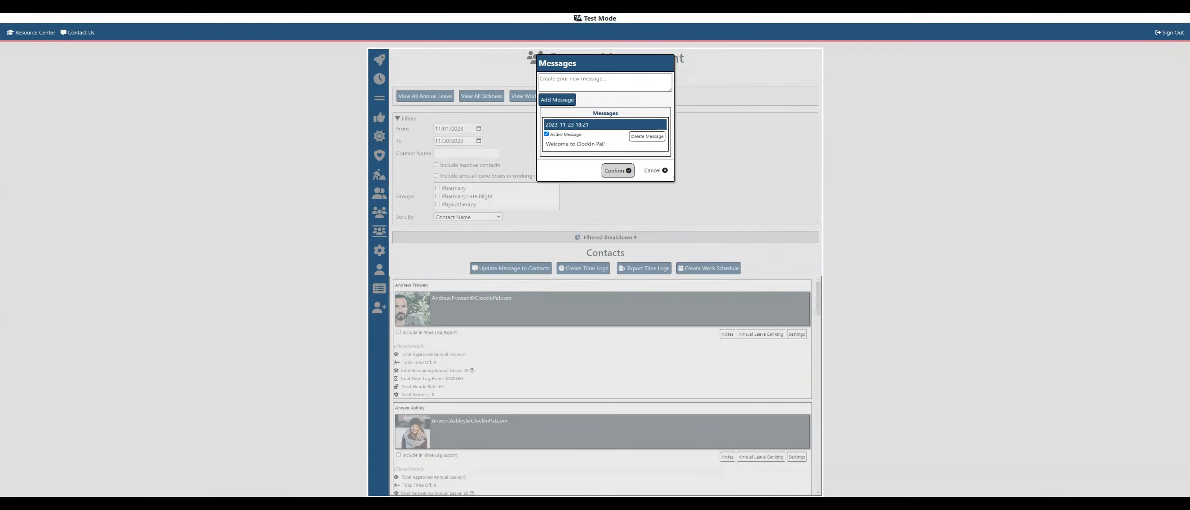
pyautogui.click(617, 171)
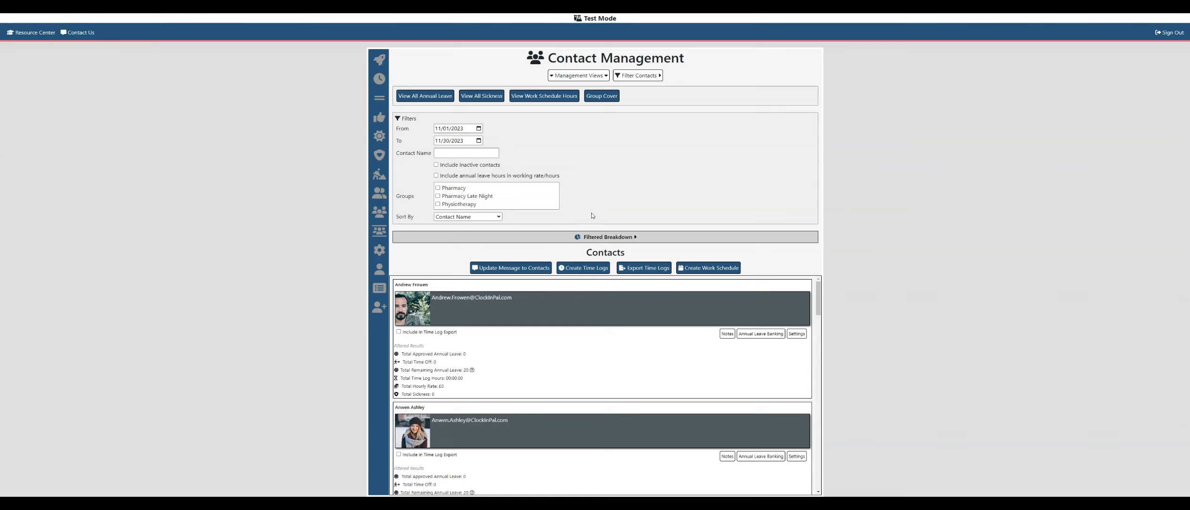